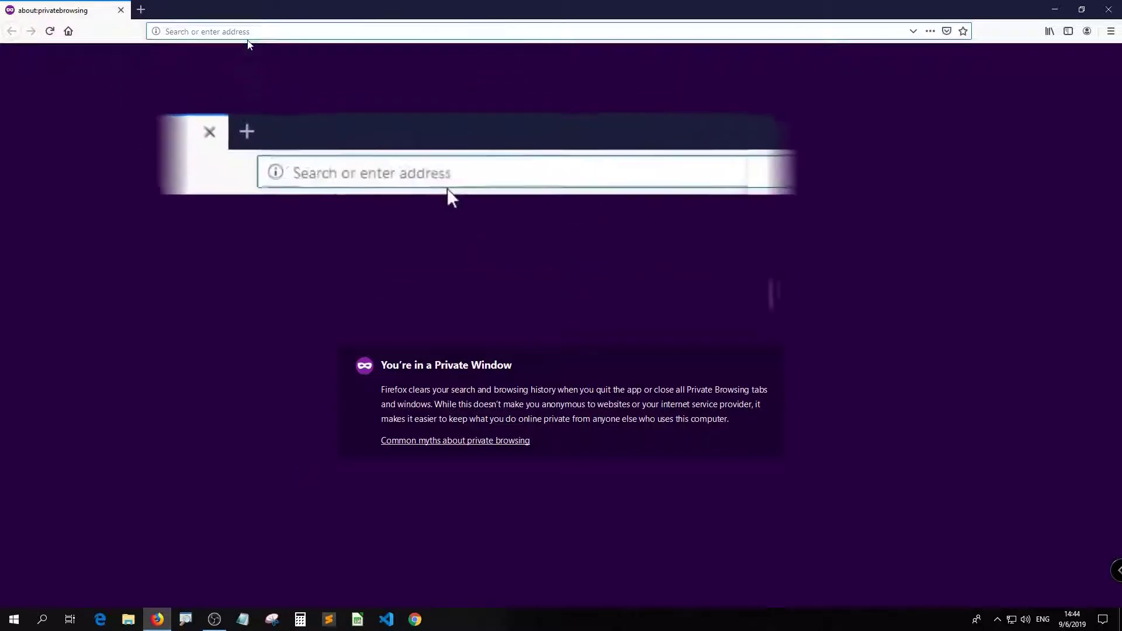
pyautogui.write('pytttsx3')
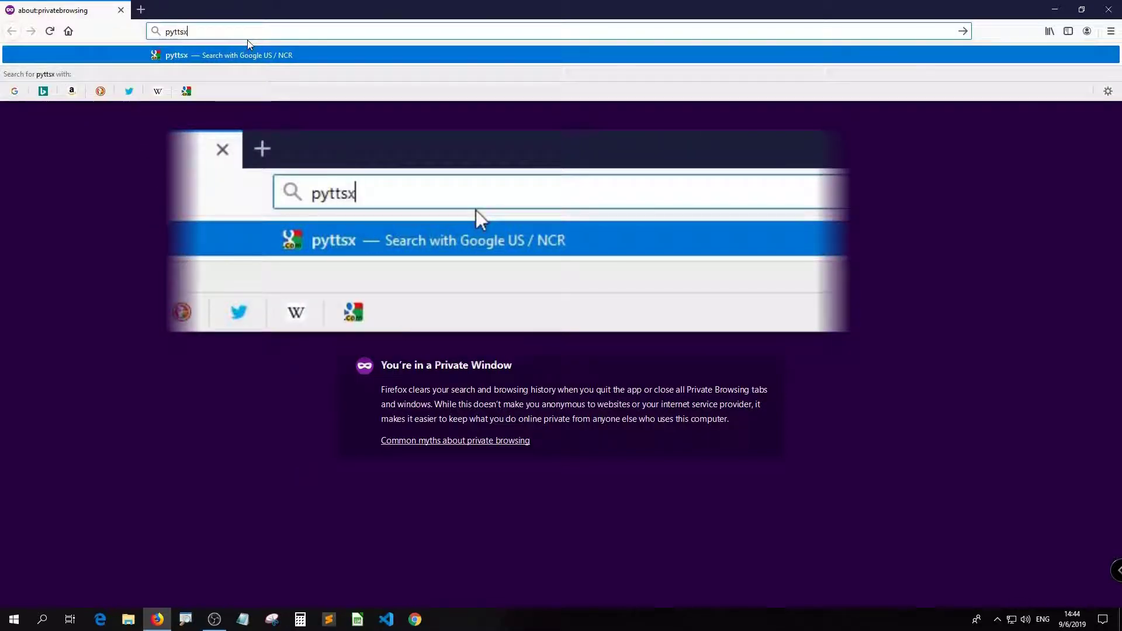
# Search pyttsx3, open its PyPI page, and highlight the pip install line and usage example
pyautogui.press('Return')
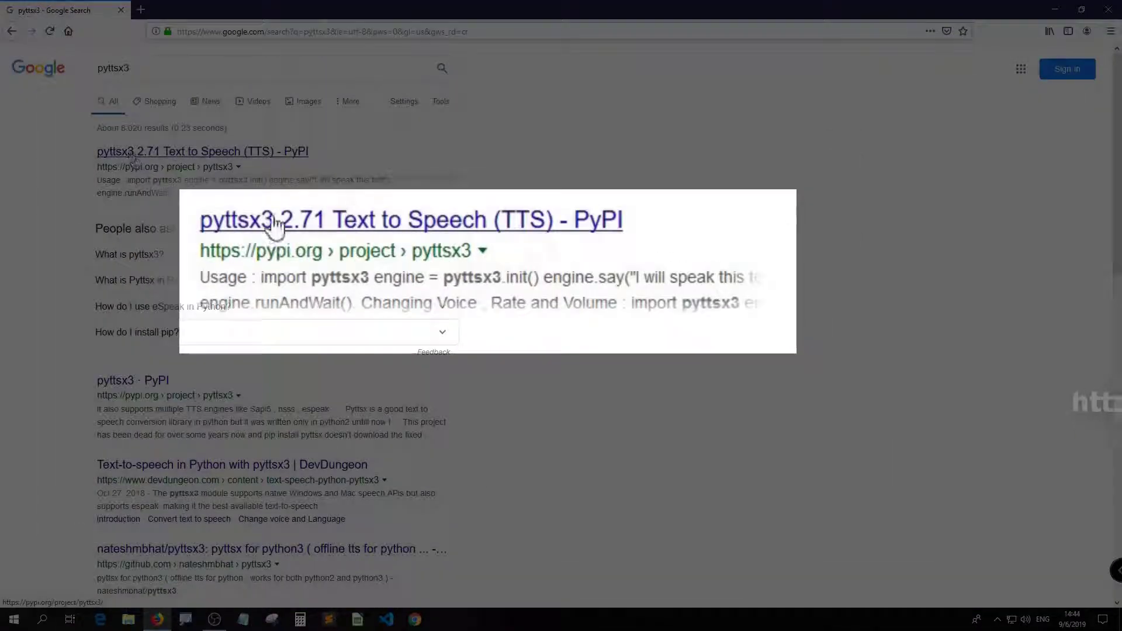
pyautogui.click(173, 151)
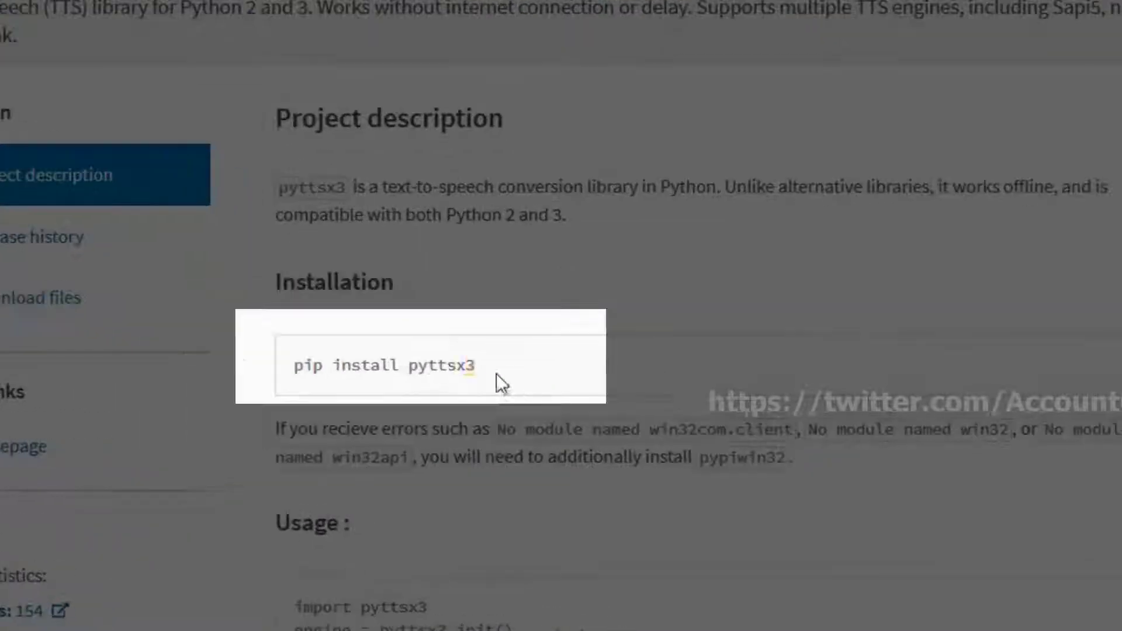
pyautogui.moveTo(523, 404); pyautogui.dragTo(426, 404)
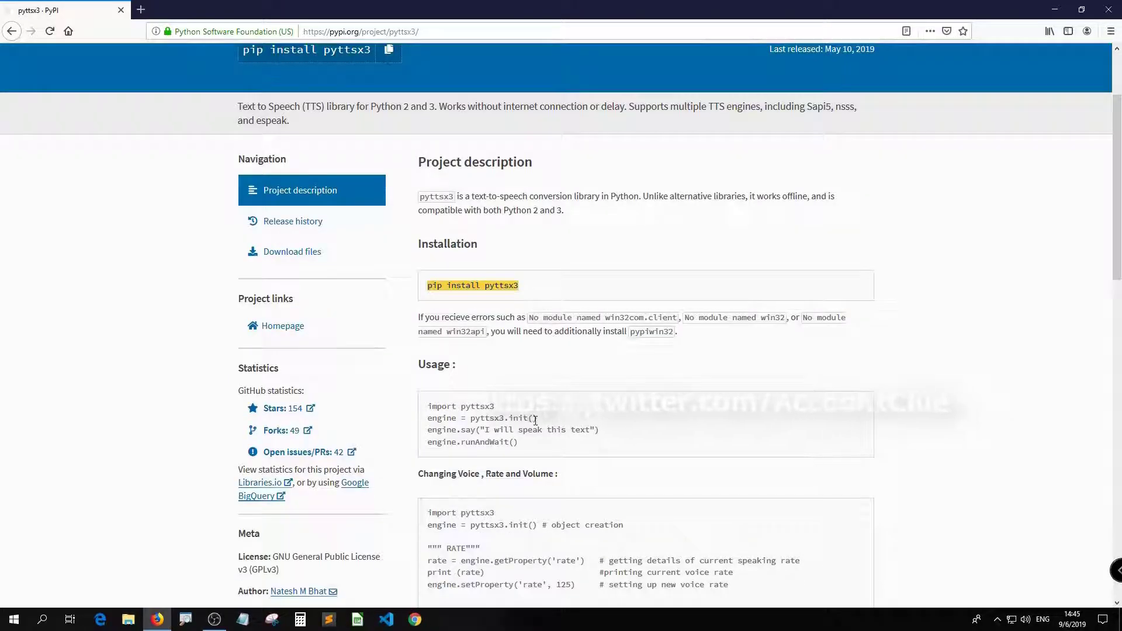
pyautogui.moveTo(524, 444); pyautogui.dragTo(439, 405)
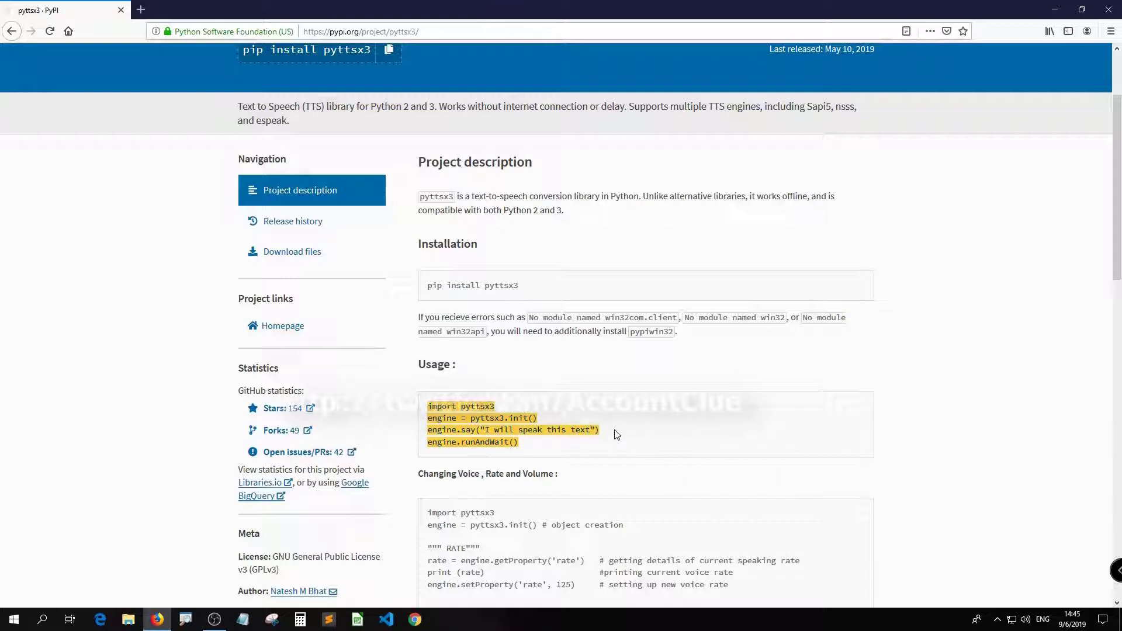
# Search the Start menu for cmd and launch the Command Prompt best match
pyautogui.click(13, 619)
pyautogui.press('Escape')
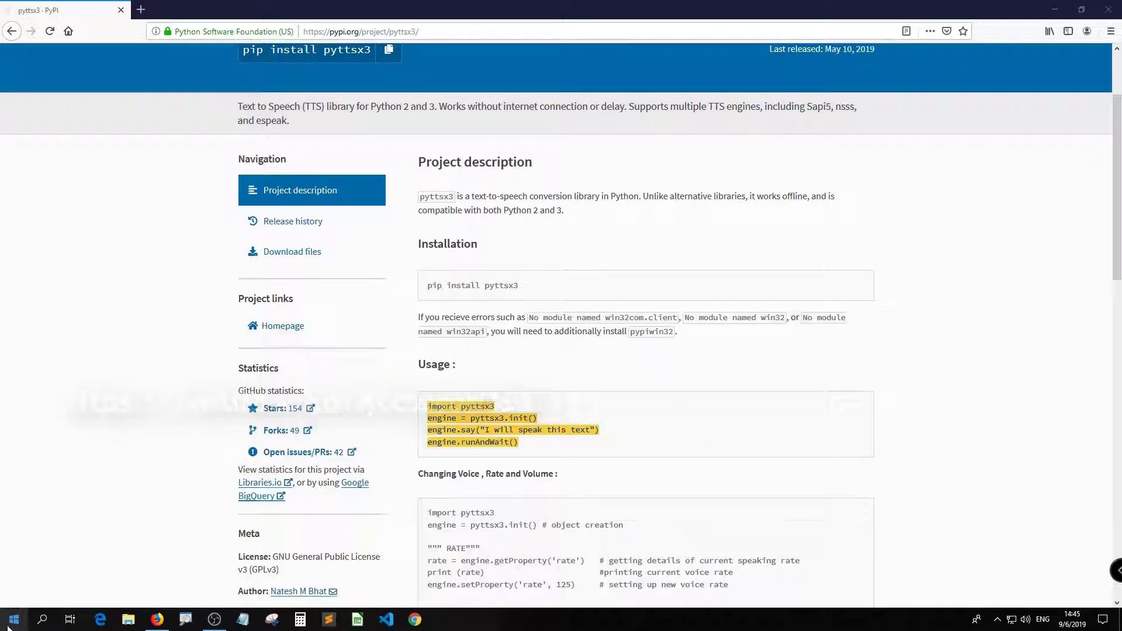
pyautogui.click(13, 620)
pyautogui.write('cmd')
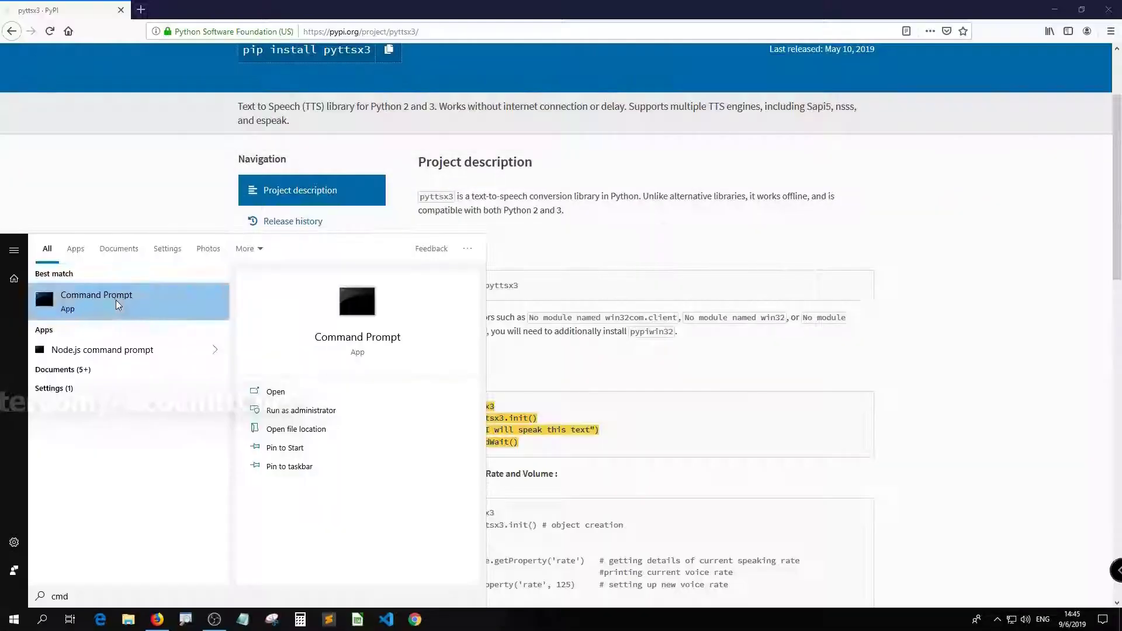
pyautogui.click(117, 303)
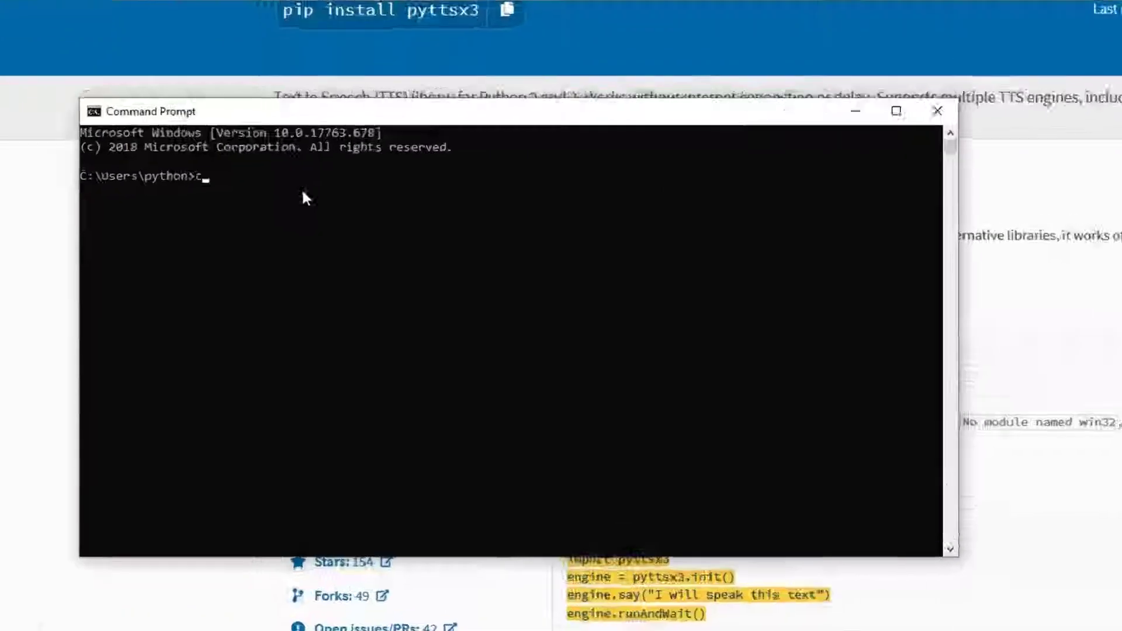
pyautogui.write('cd /d d:\\')
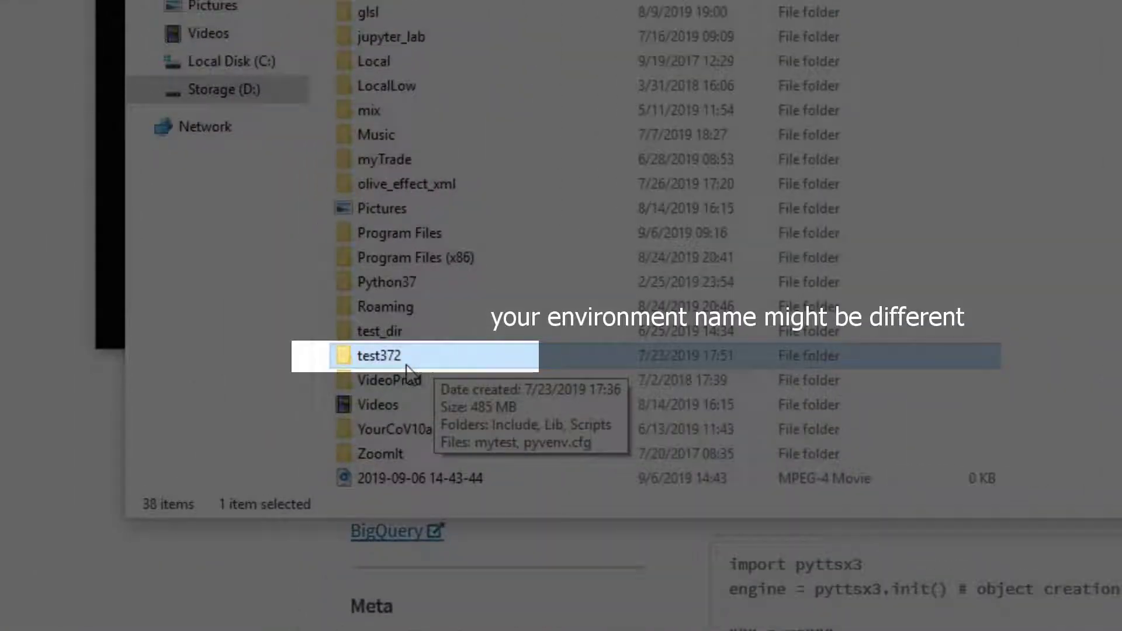
# Browse File Explorer into D:\test372\Scripts
pyautogui.doubleClick(409, 366)
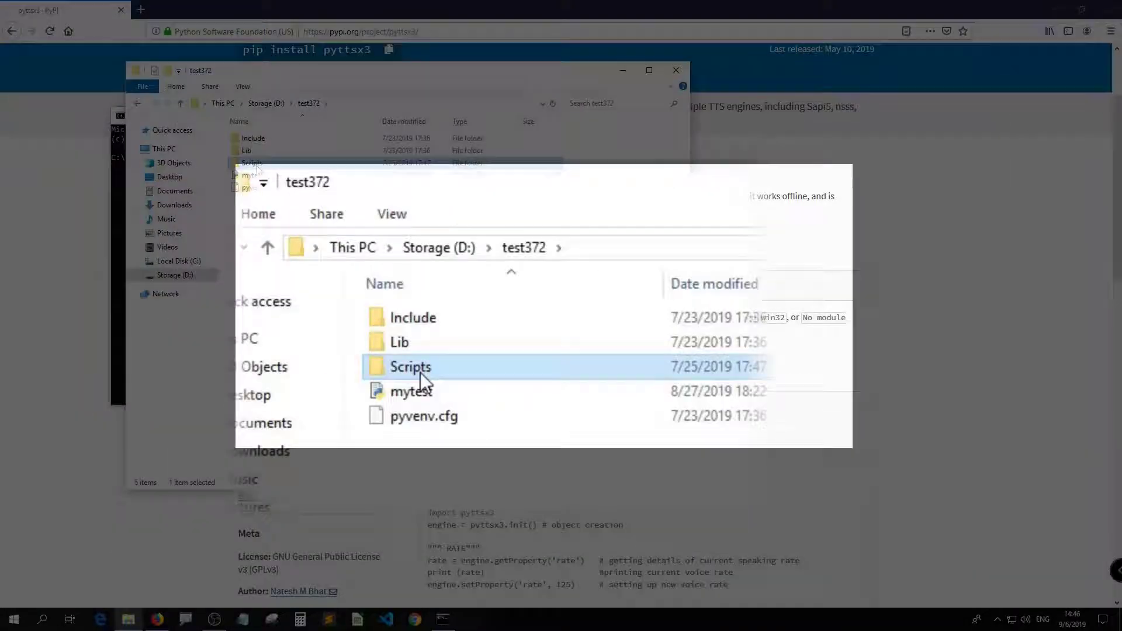
pyautogui.doubleClick(411, 367)
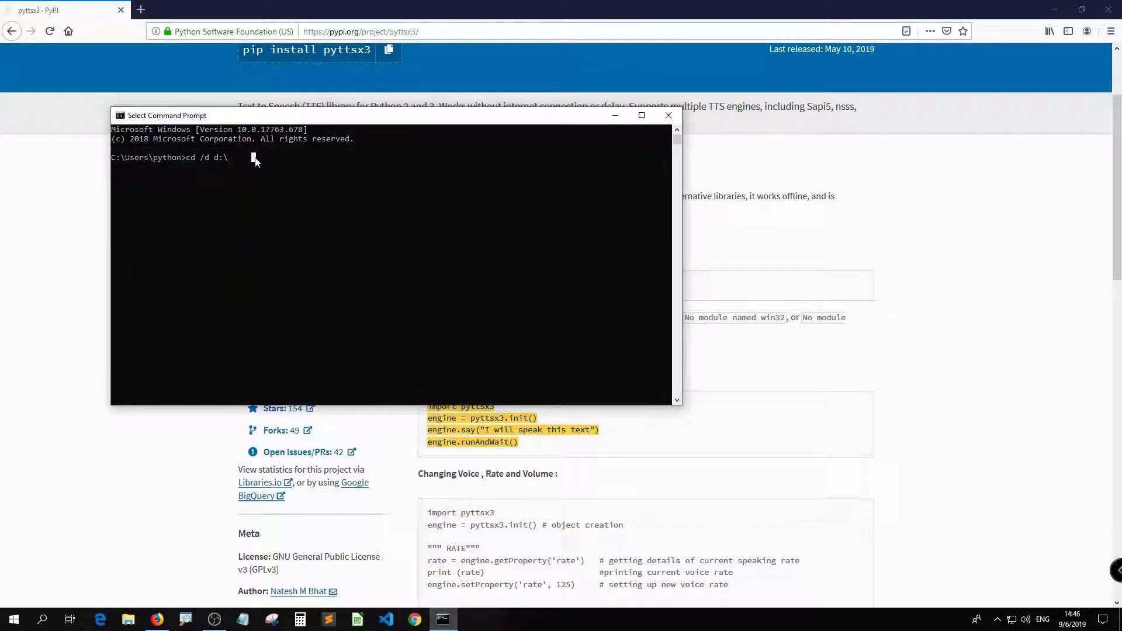
pyautogui.write('te')
pyautogui.write('st372')
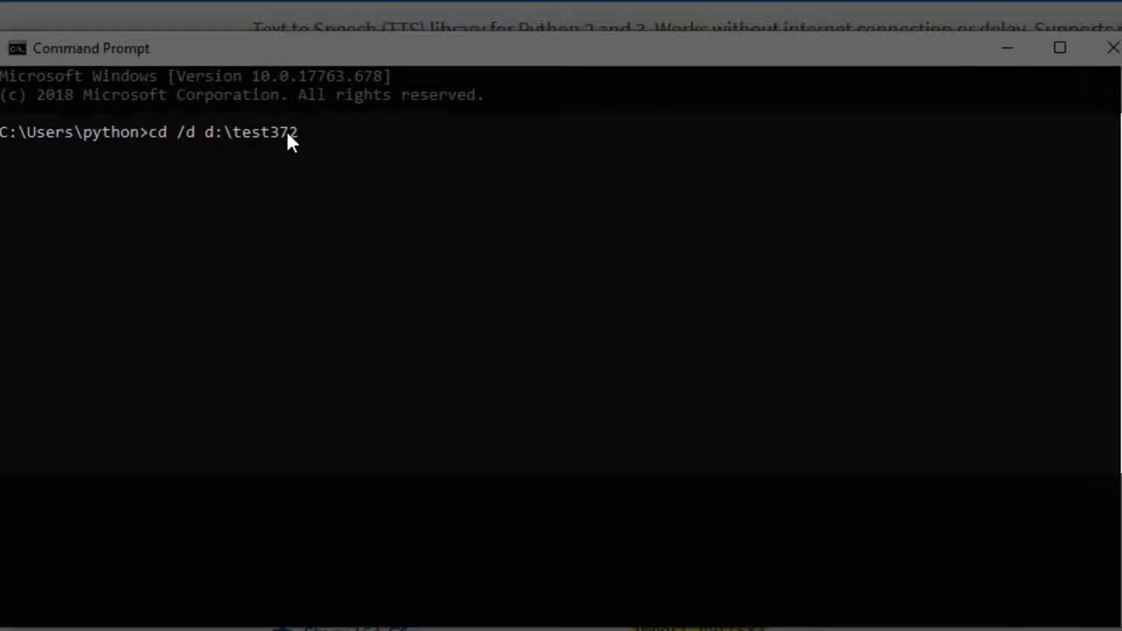
pyautogui.write('/Scripts')
# Activate test372 from d:\test372\Scripts and briefly highlight the (test372) prompt tag
pyautogui.press('Return')
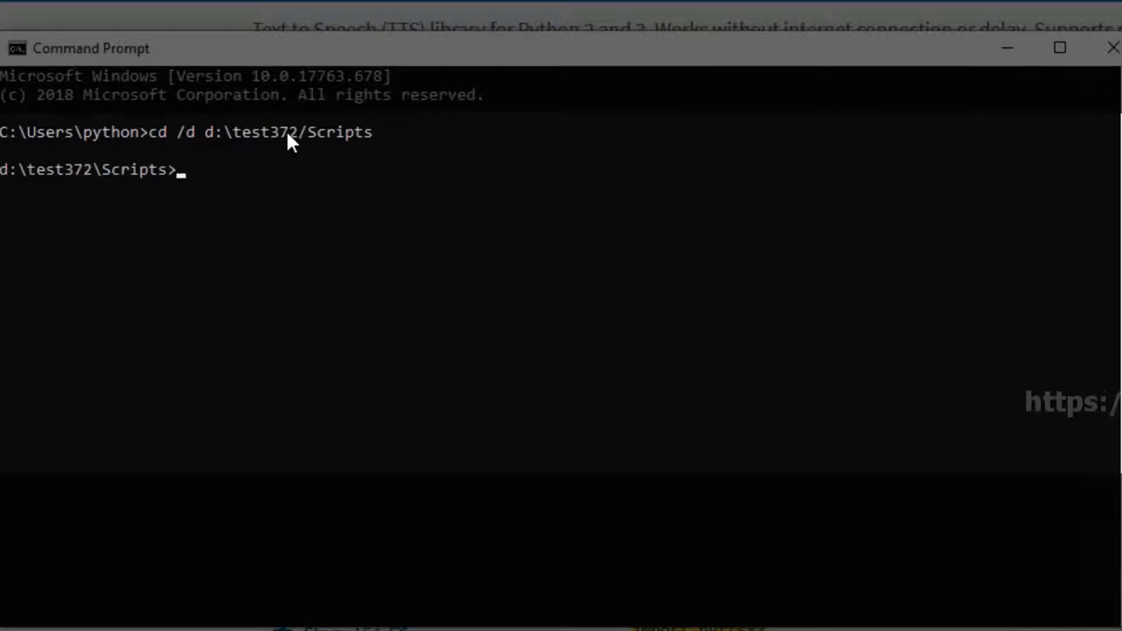
pyautogui.write('activate')
pyautogui.press('Return')
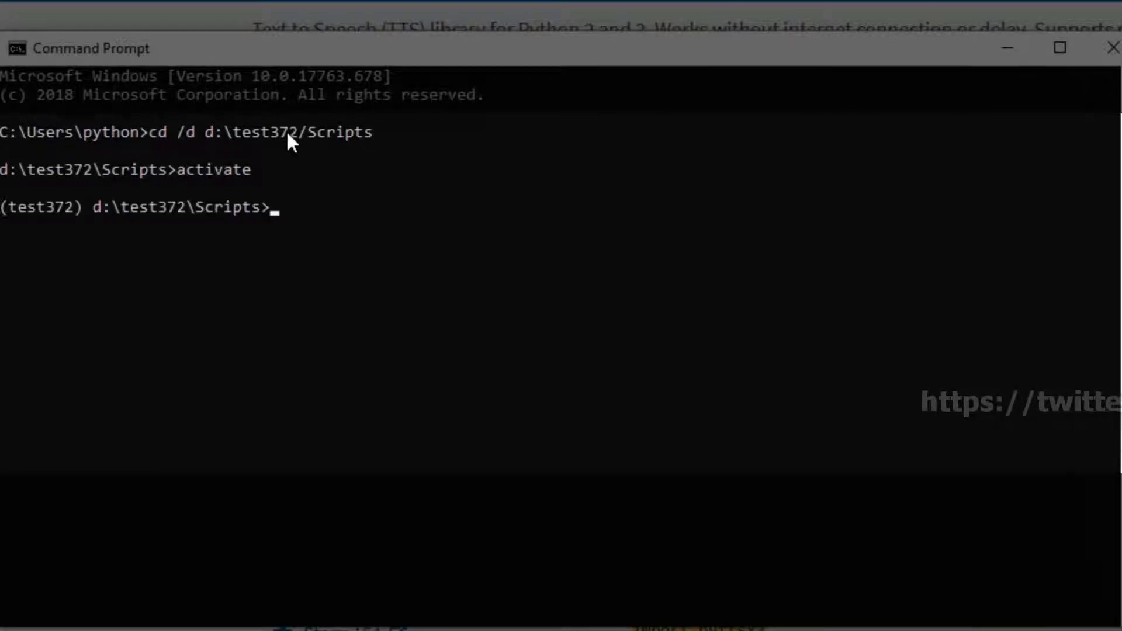
pyautogui.moveTo(81, 208); pyautogui.dragTo(1, 207)
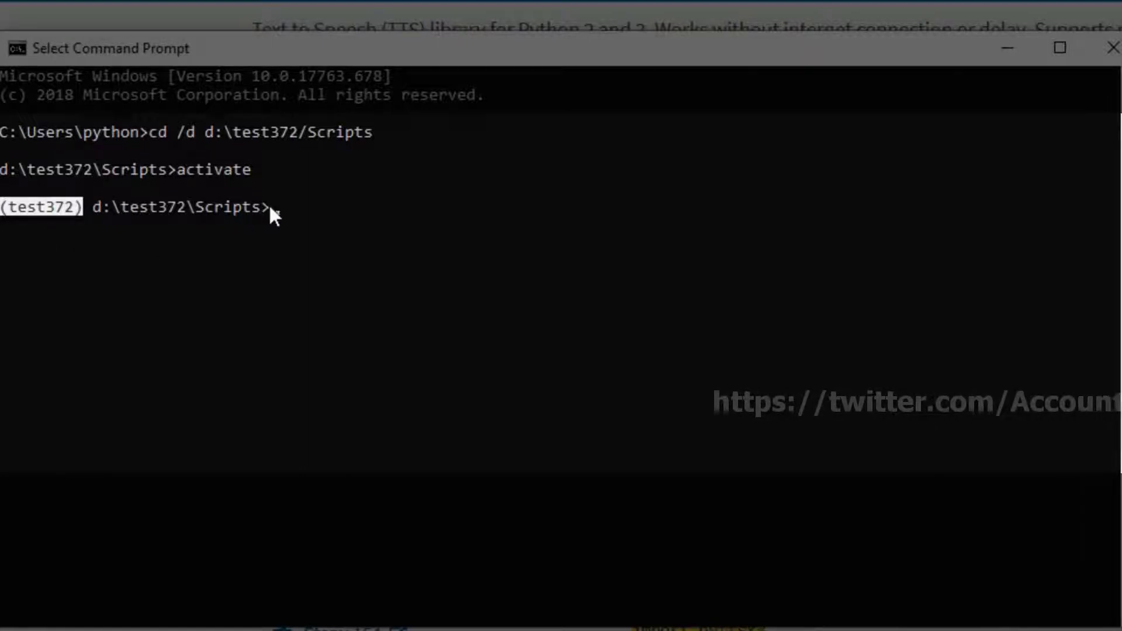
pyautogui.click(286, 214)
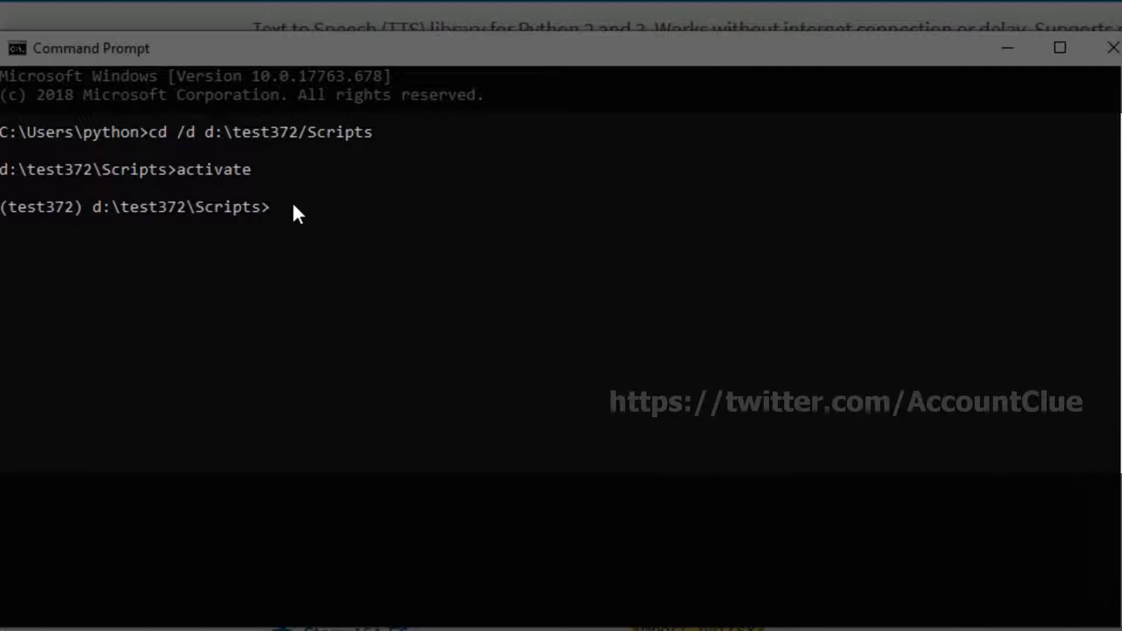
pyautogui.write('pip install pyttsx3')
# Run pip install pyttsx3, then pip list to confirm pyttsx3 2.71
pyautogui.press('Return')
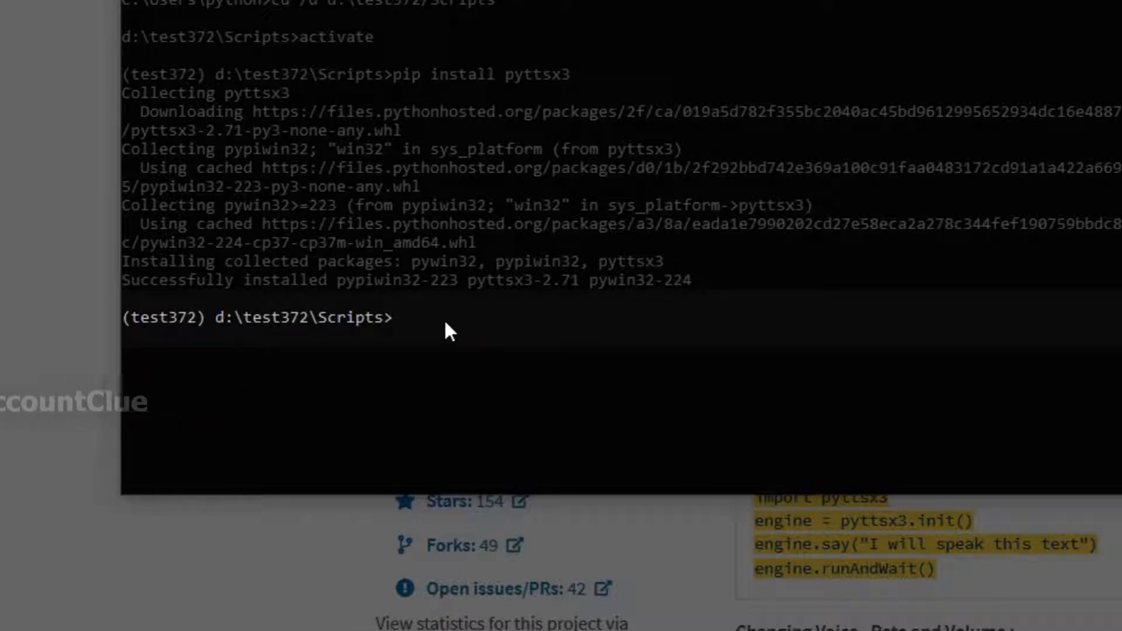
pyautogui.write('pip list')
pyautogui.press('Return')
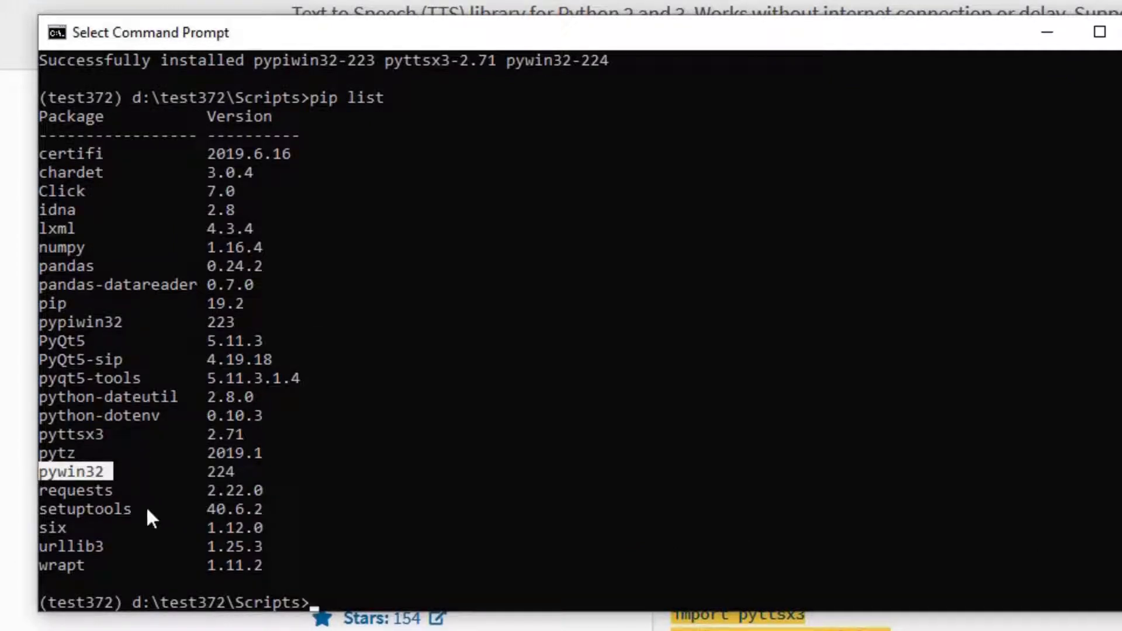
# Highlight pypiwin32, try python -m idlelib.idle (Tcl bitmap error), then start Python
pyautogui.click(136, 323)
pyautogui.doubleClick(105, 322)
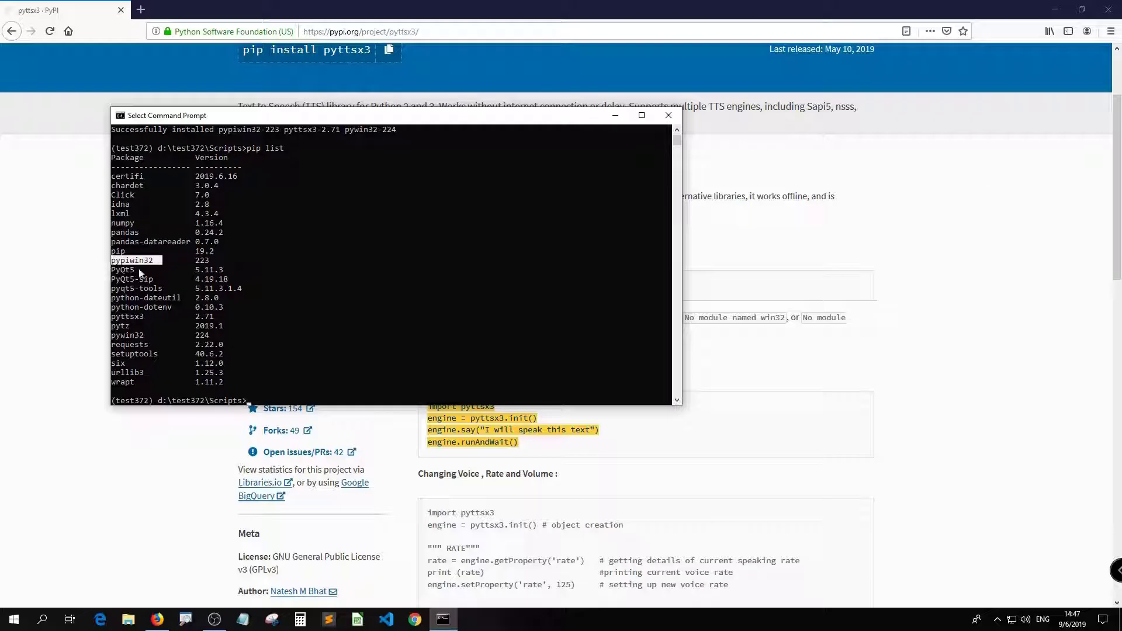
pyautogui.click(269, 400)
pyautogui.write('python -m idlelib.idle')
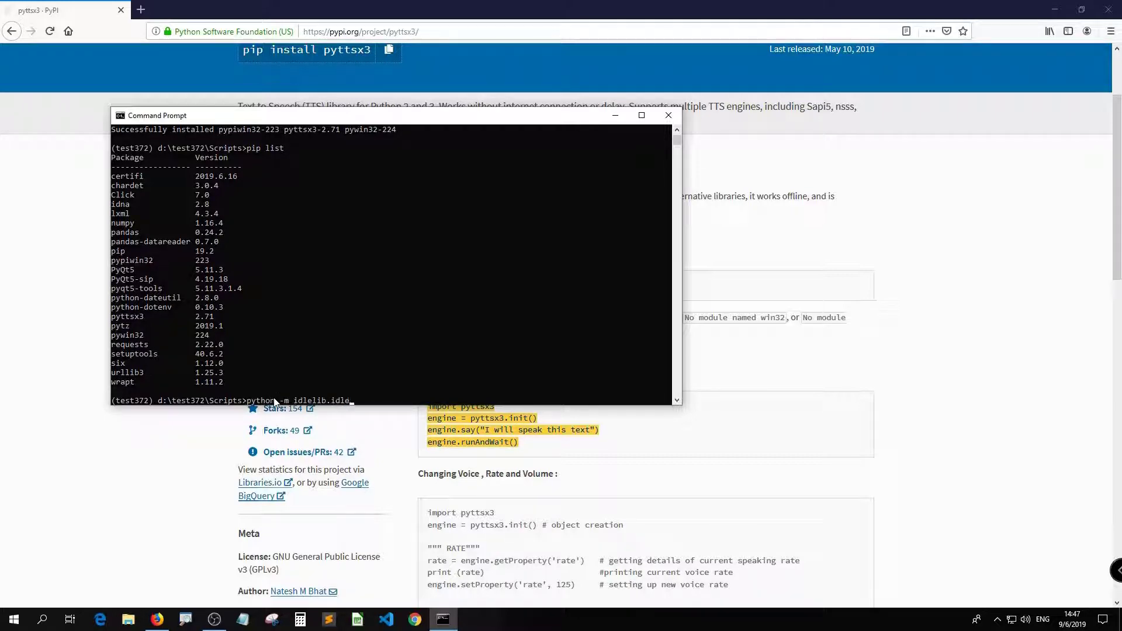
pyautogui.press('Return')
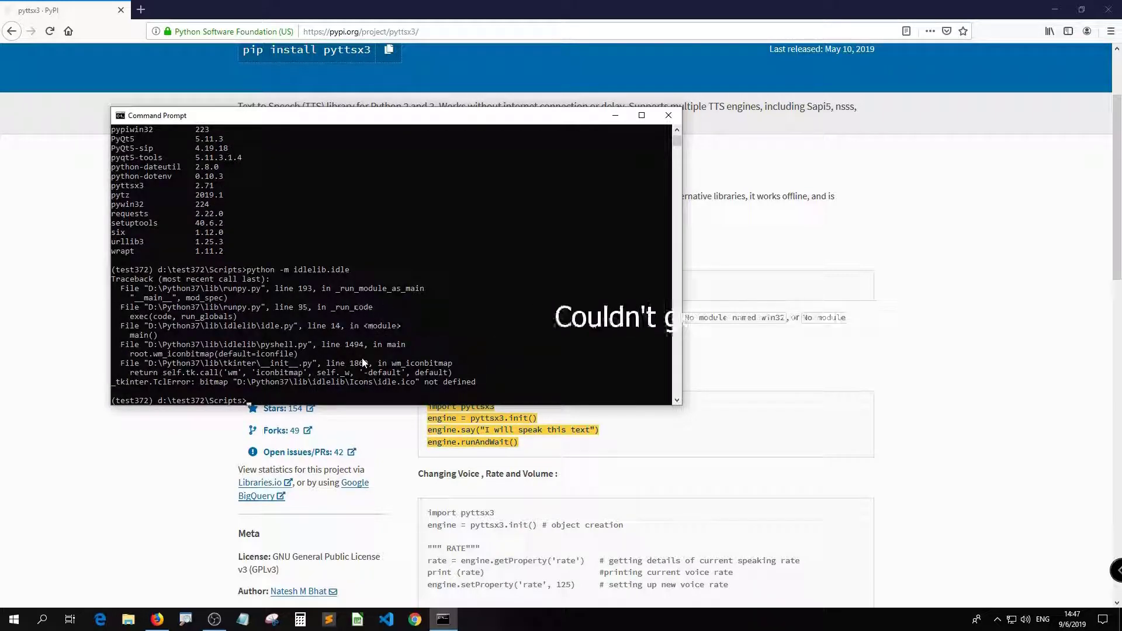
pyautogui.write('python')
pyautogui.press('Return')
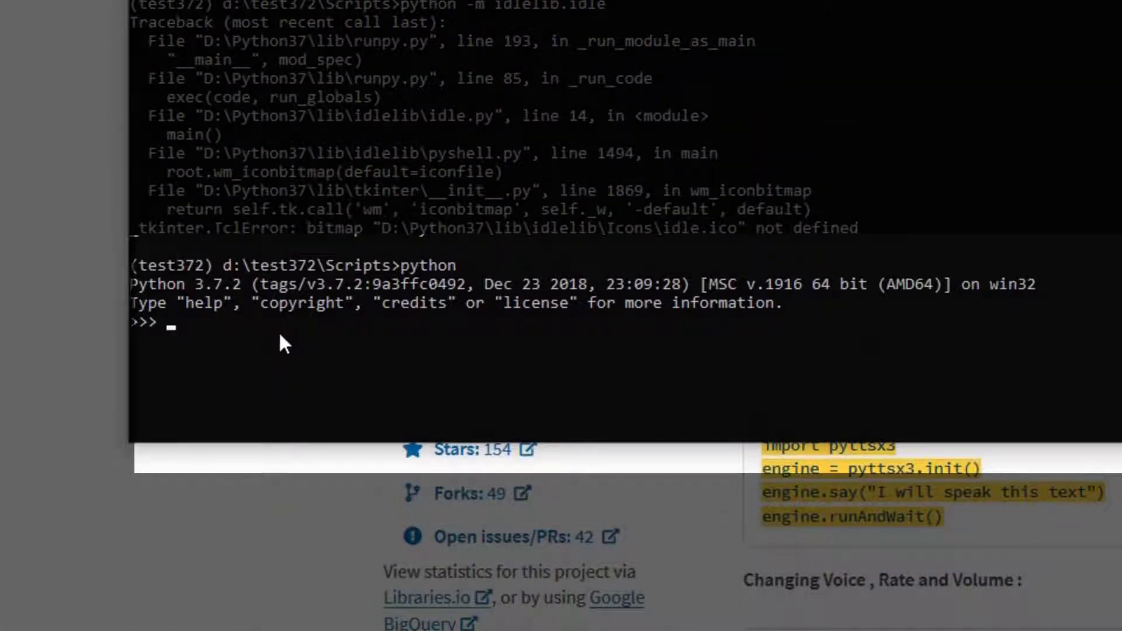
pyautogui.write('pi')
# Import pyttsx3 as p and create engine = p.init(), correcting typos
pyautogui.press('BackSpace')
pyautogui.press('BackSpace')
pyautogui.write('import pyttsx3')
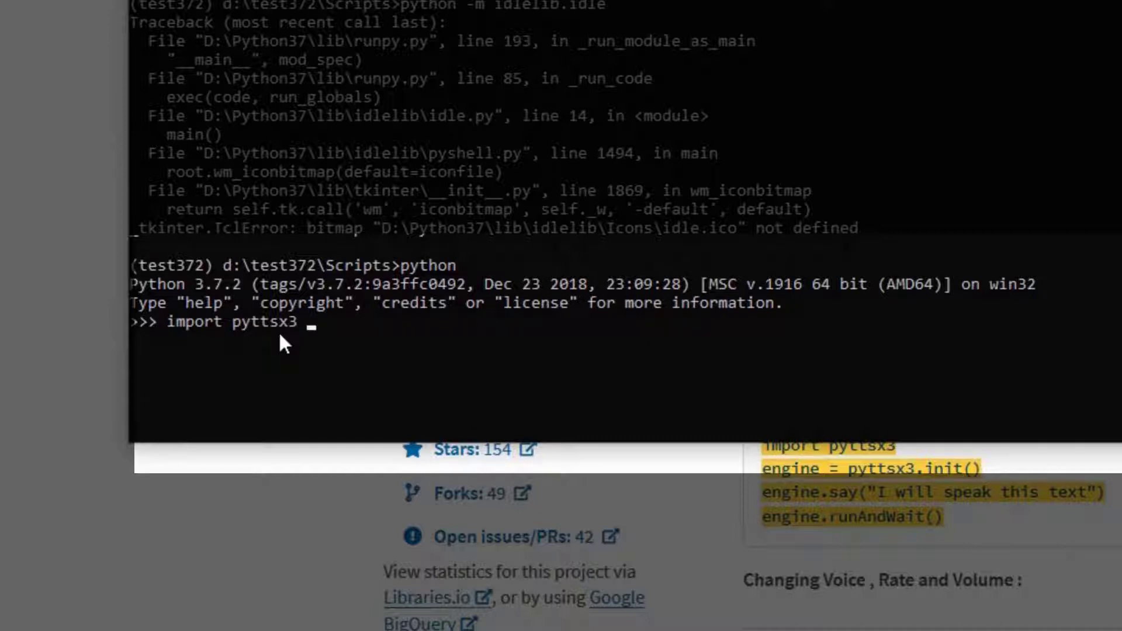
pyautogui.write(' as p')
pyautogui.press('Return')
pyautogui.write('egn')
pyautogui.press('BackSpace')
pyautogui.press('BackSpace')
pyautogui.write('ngine ')
pyautogui.write('=')
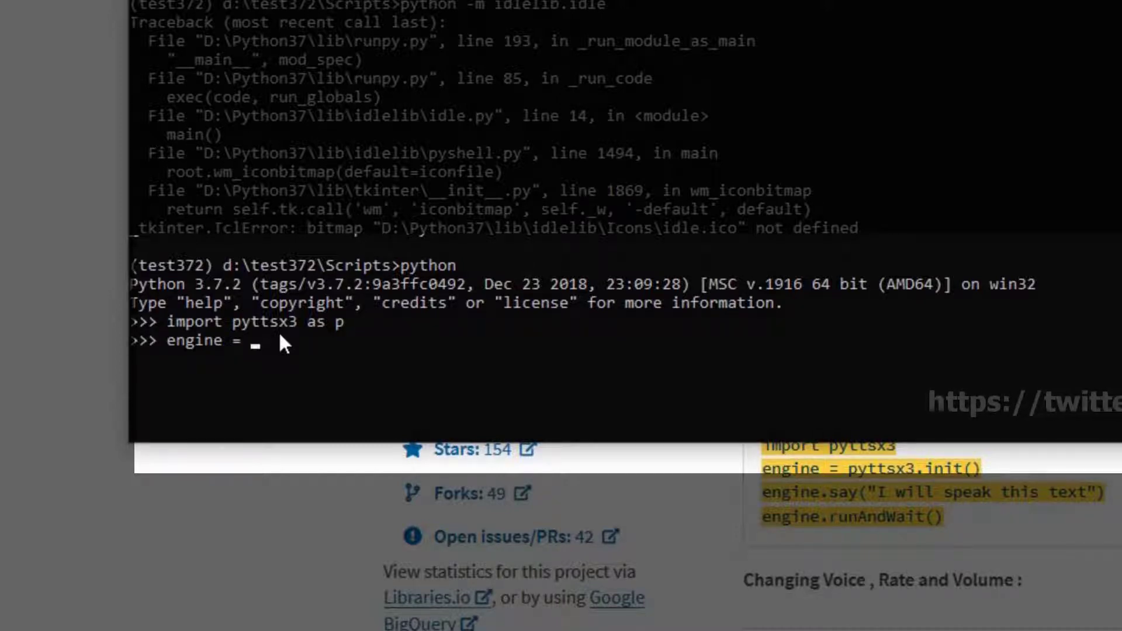
pyautogui.write(' p')
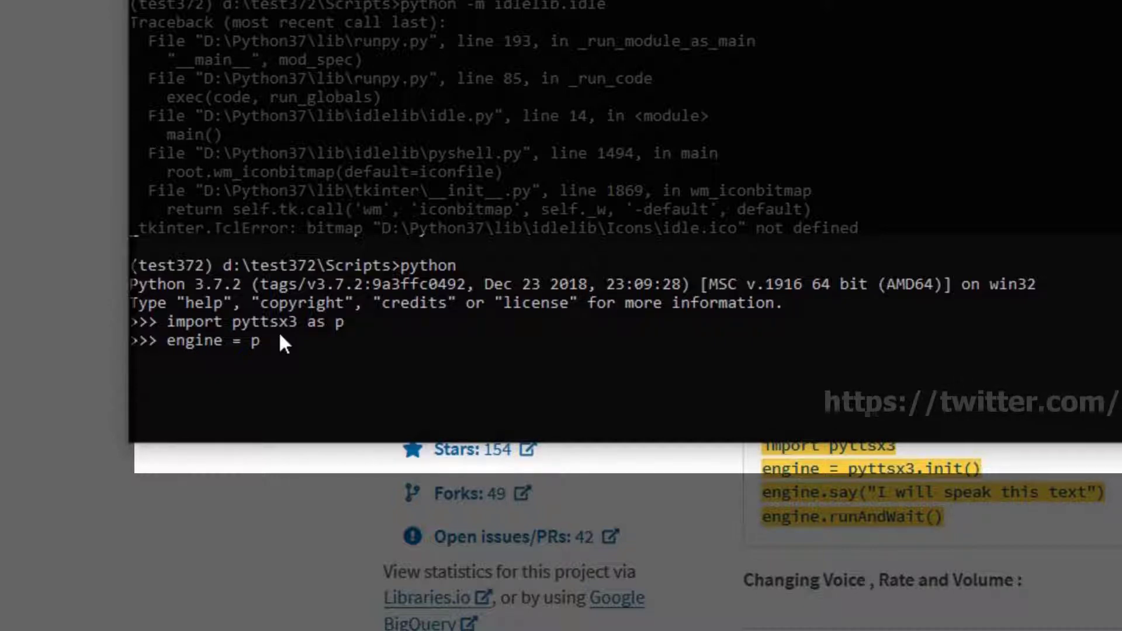
pyautogui.write('.init()')
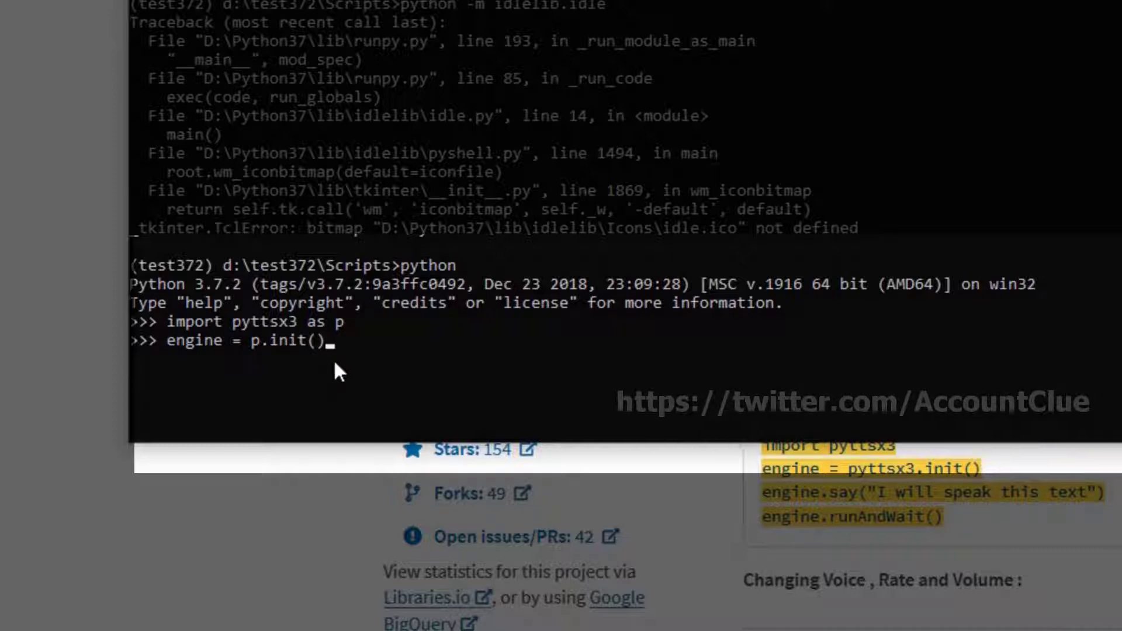
pyautogui.press('Return')
pyautogui.write('engine')
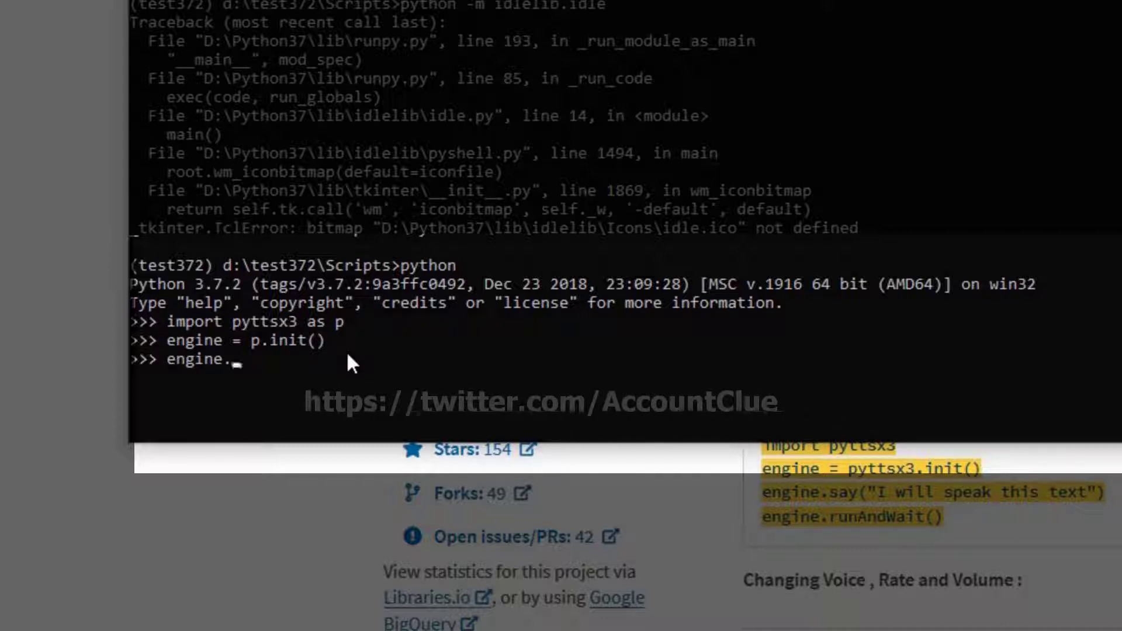
pyautogui.write('.say(')
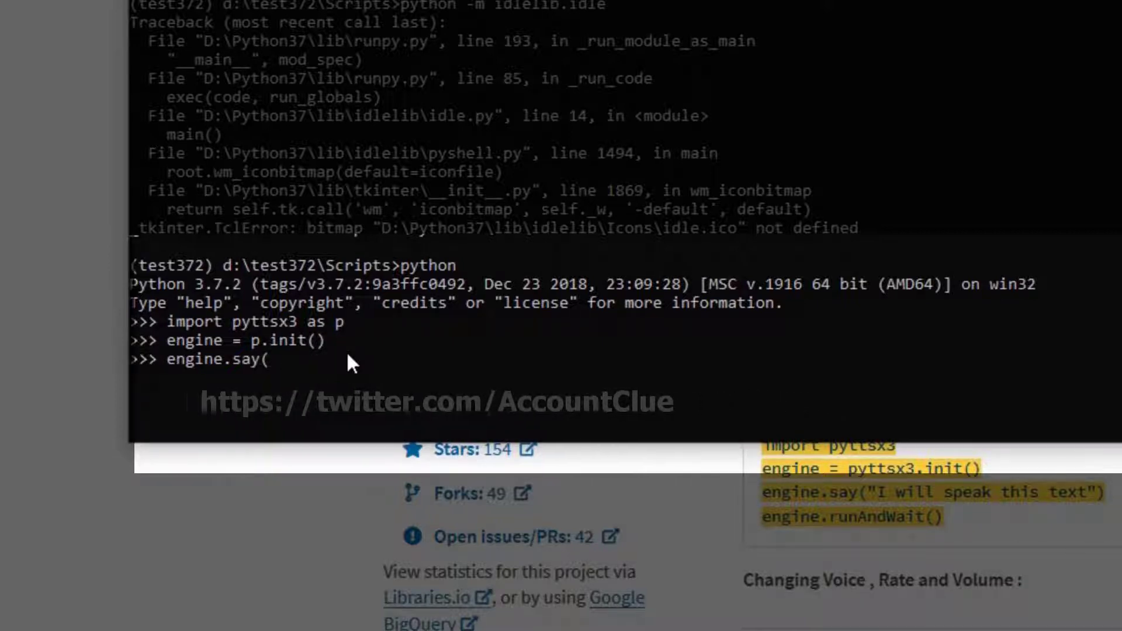
pyautogui.write("'Here we go!'")
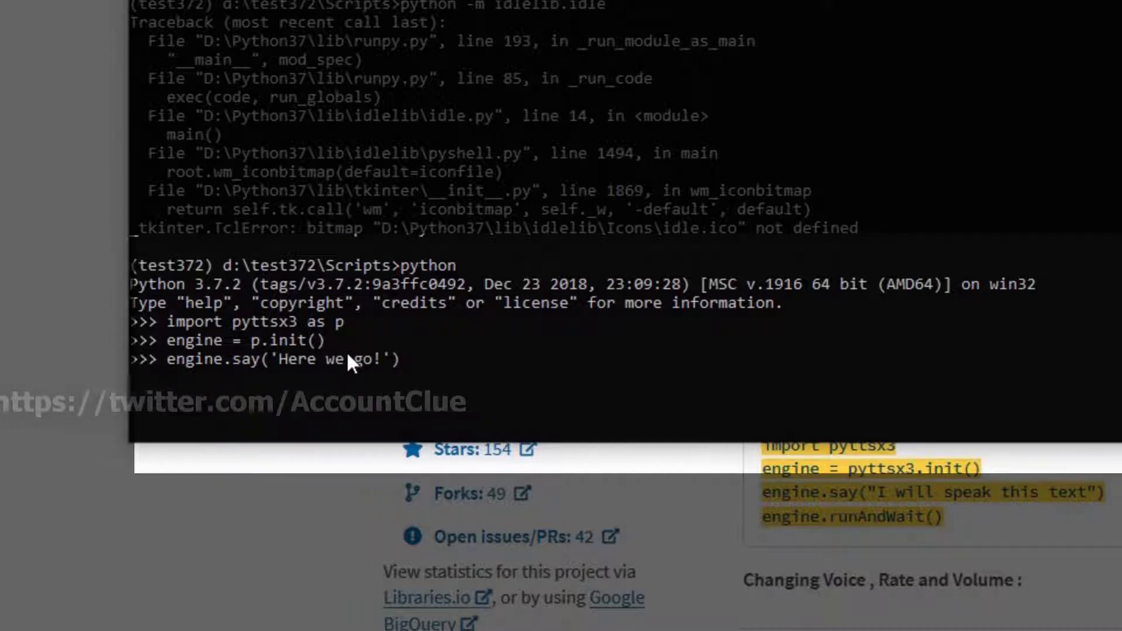
pyautogui.write(')')
# Queue engine.say('Here we go!') and speak it with engine.runAndWait(), run twice
pyautogui.press('Return')
pyautogui.write('engine.runAndWait()')
pyautogui.press('Return')
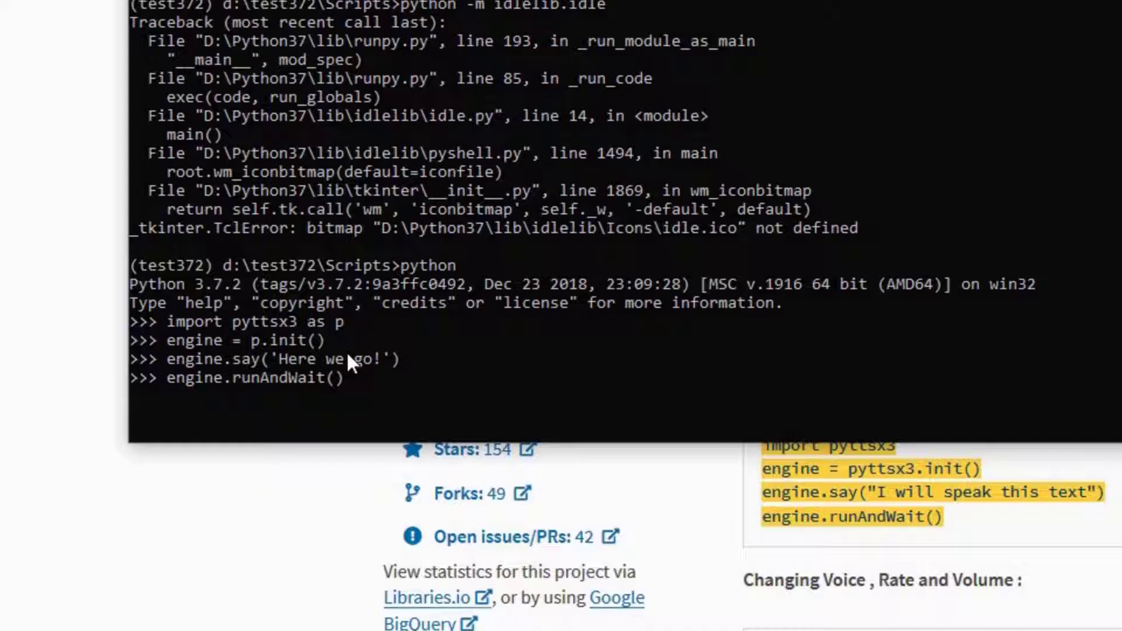
pyautogui.write('engine.runAndWait()')
pyautogui.press('Return')
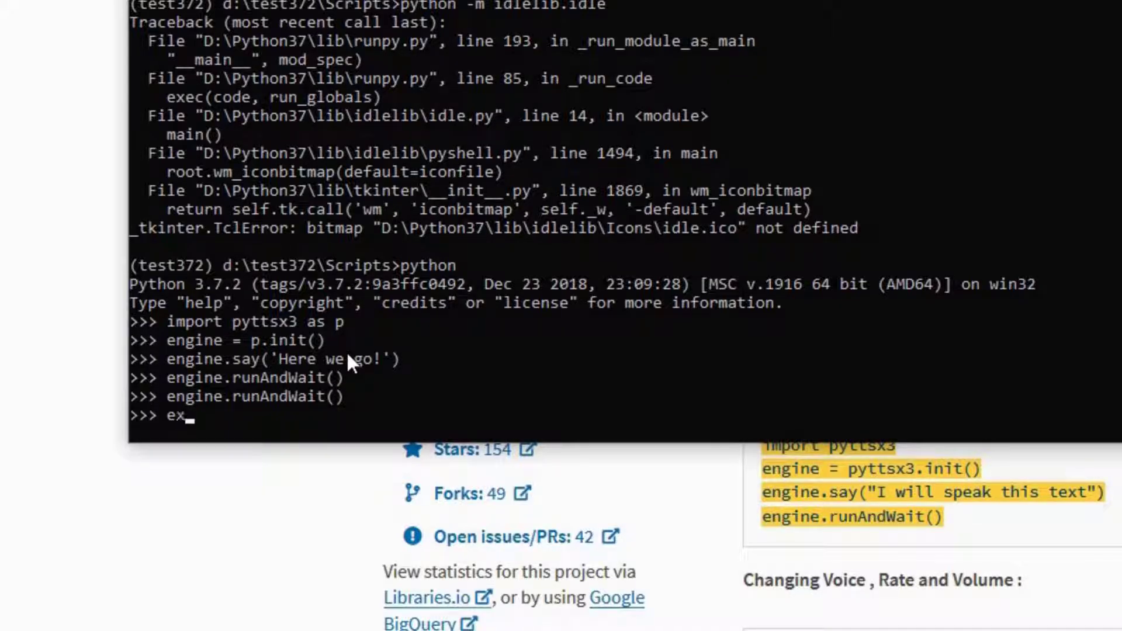
pyautogui.write('exit()')
# Exit Python and rerun the IDLE launch command, which fails again
pyautogui.press('Return')
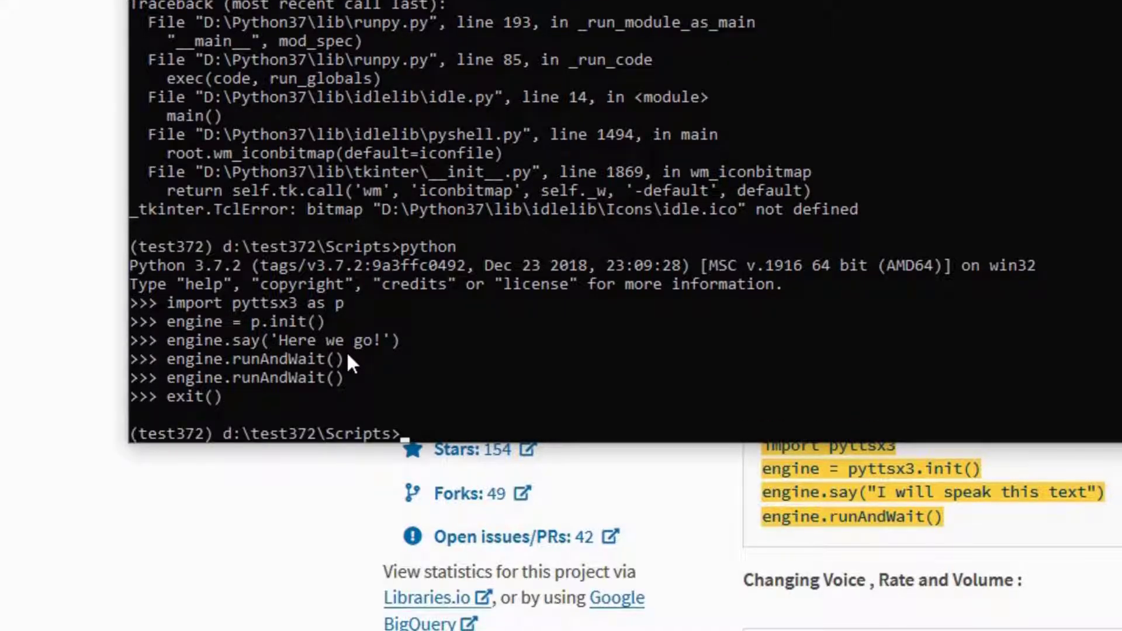
pyautogui.press('Up')
pyautogui.press('Return')
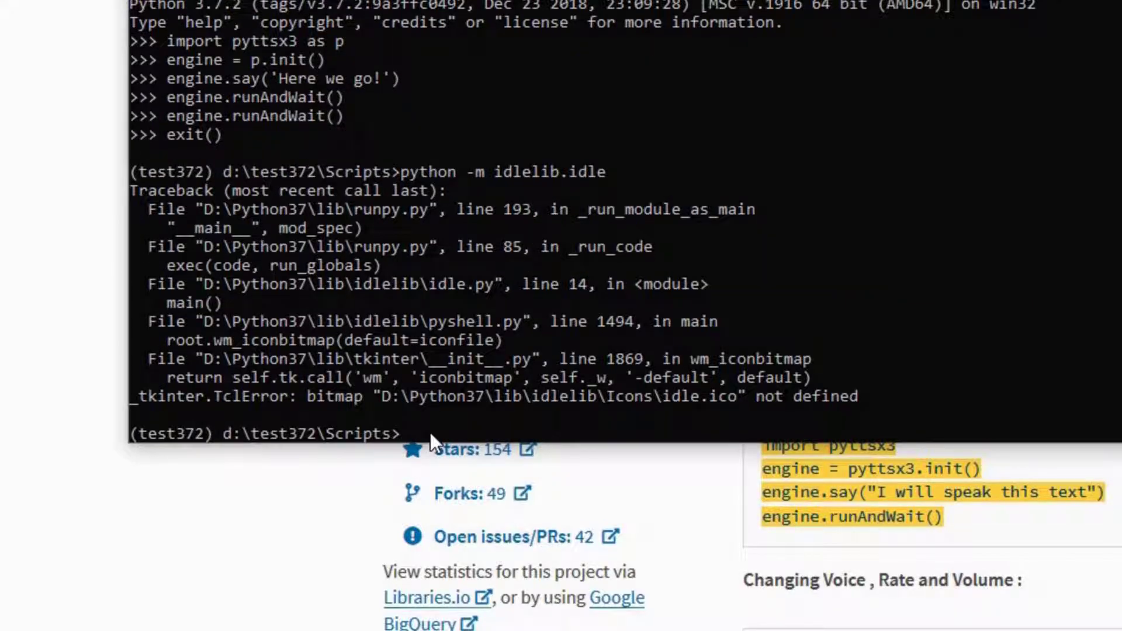